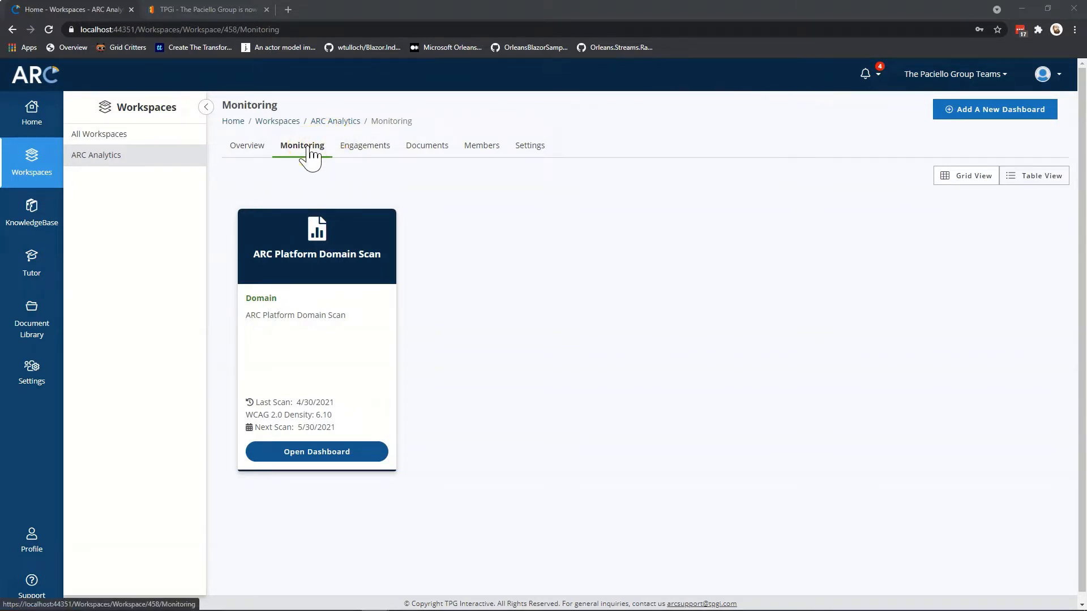
# Add a new dashboard from the Monitoring tab and choose the User Flow type.
pyautogui.click(975, 112)
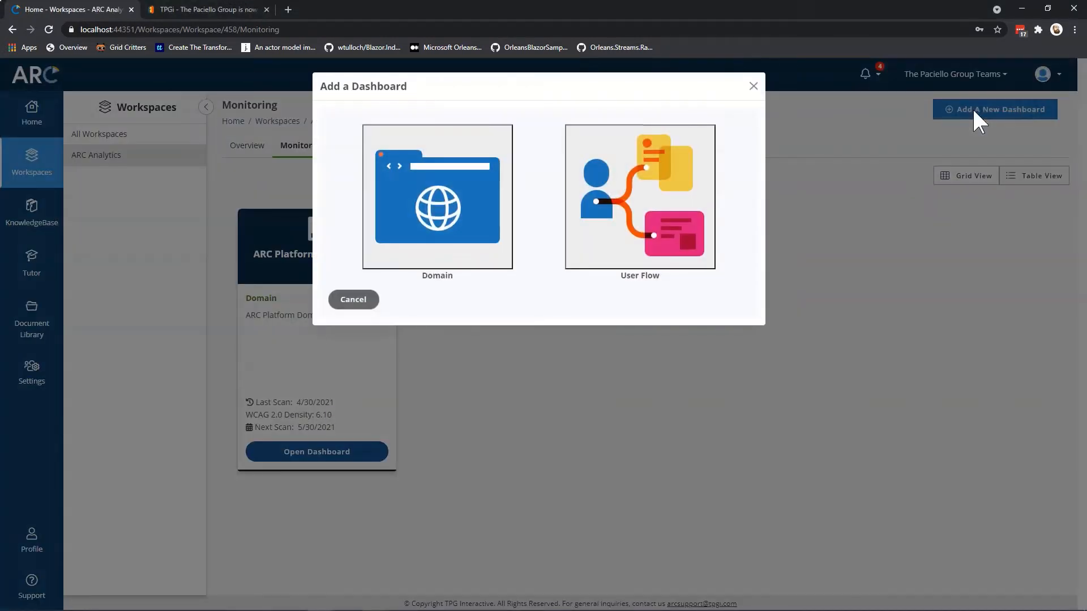
pyautogui.click(666, 190)
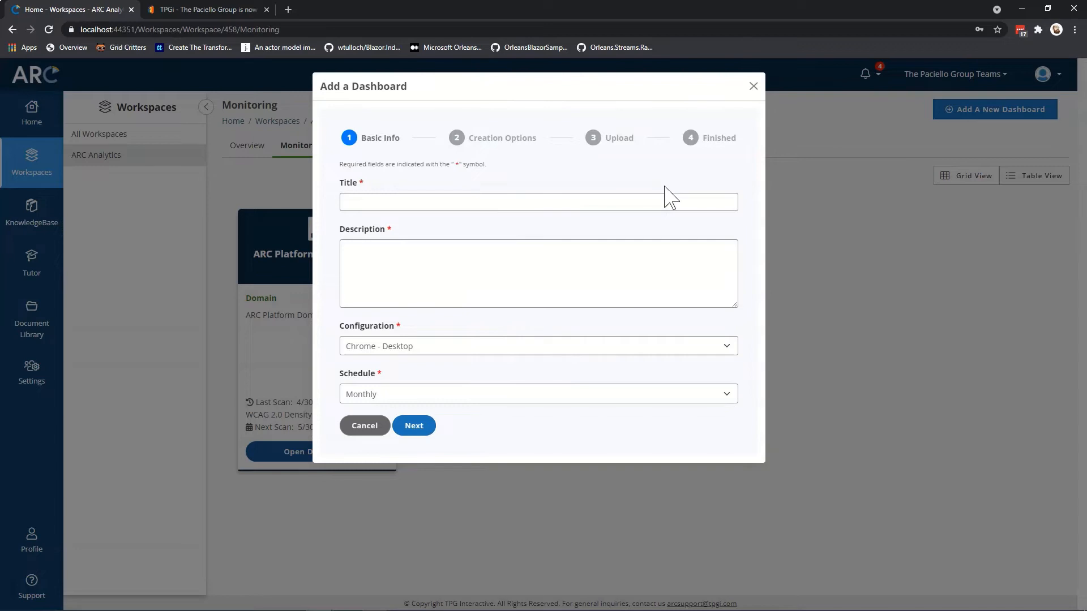
# On tpgi.com, go from the ARC Platform Overview to the Start your Free Tier Plan form.
pyautogui.click(210, 9)
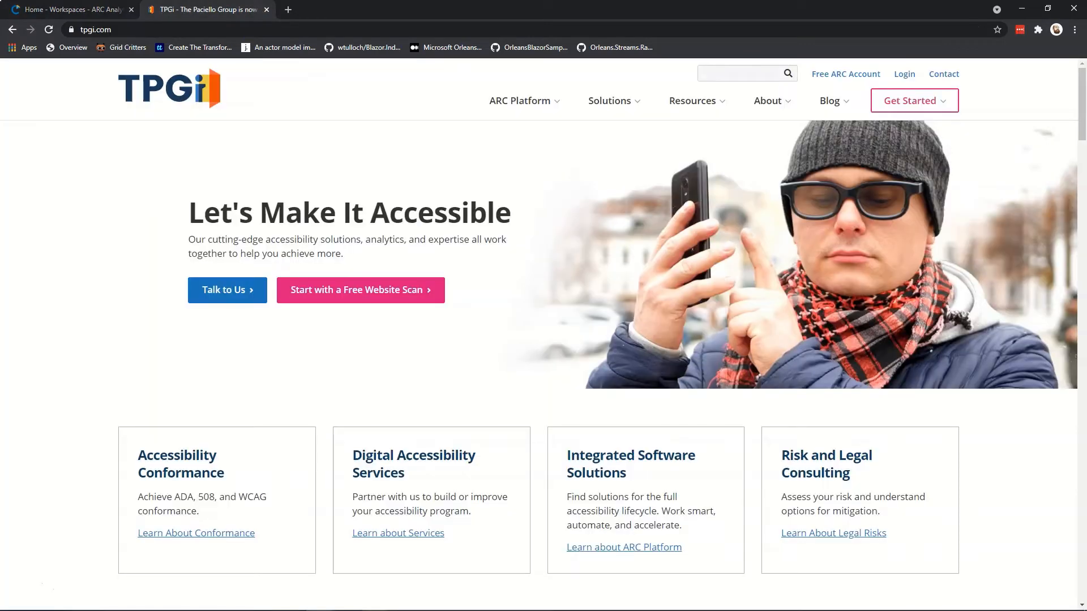
pyautogui.click(520, 101)
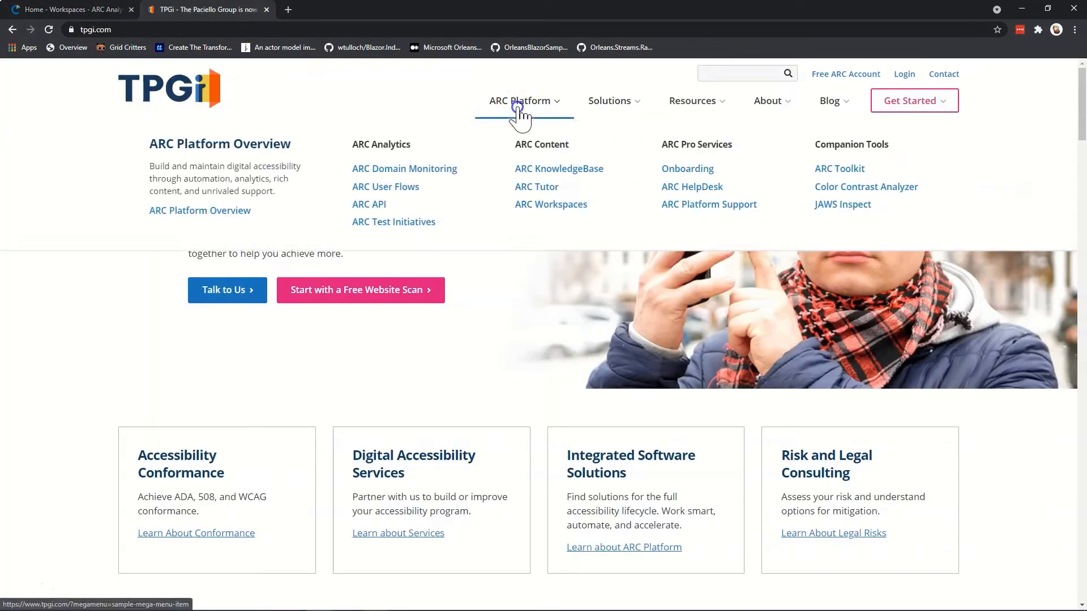
pyautogui.click(218, 213)
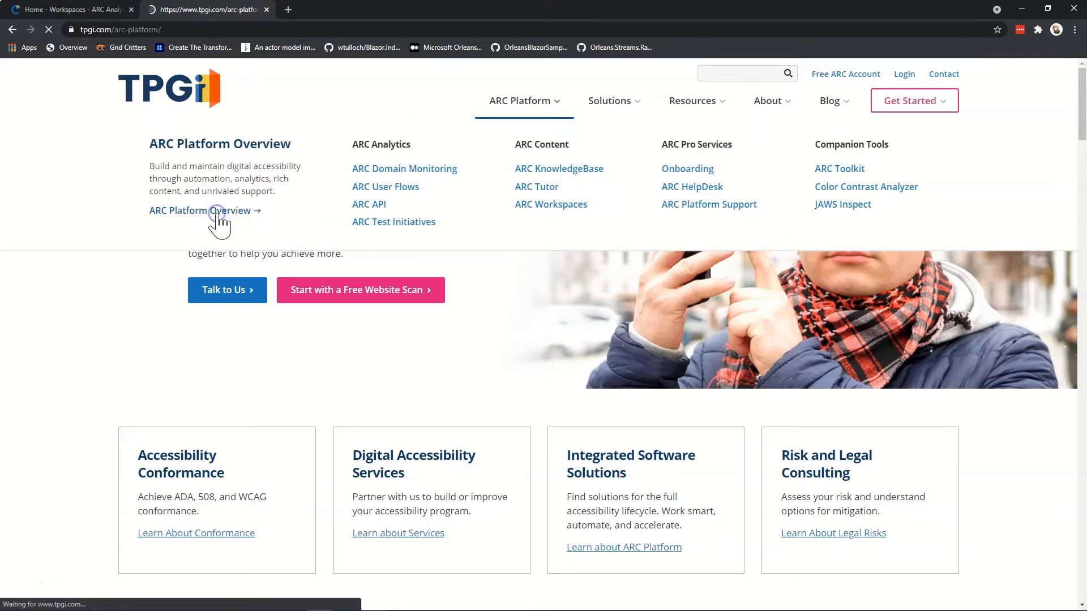
pyautogui.scroll(-20, 215, 227)
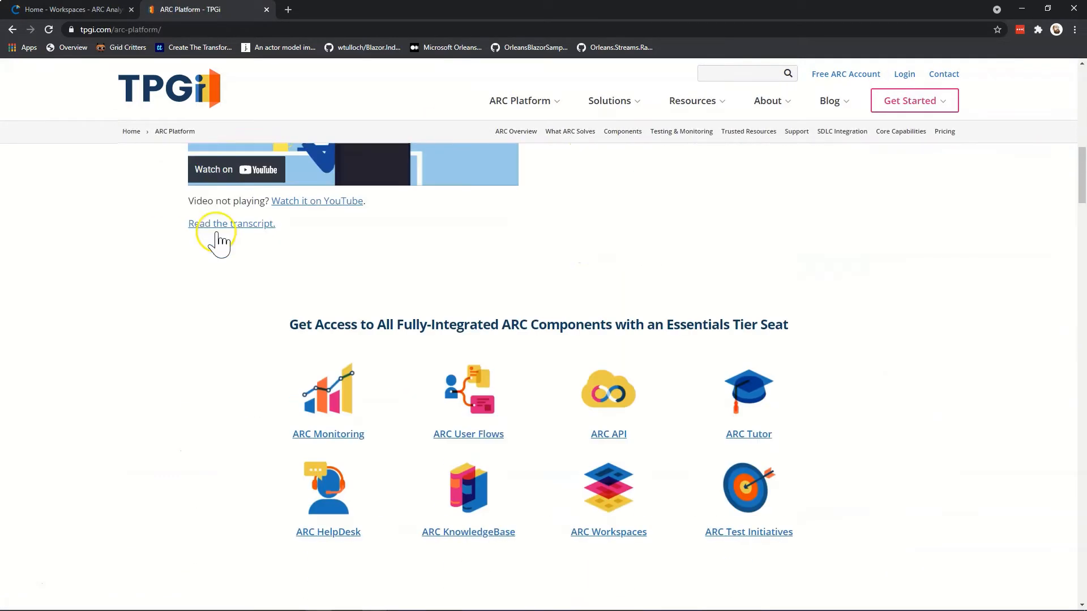
pyautogui.scroll(-20, 214, 232)
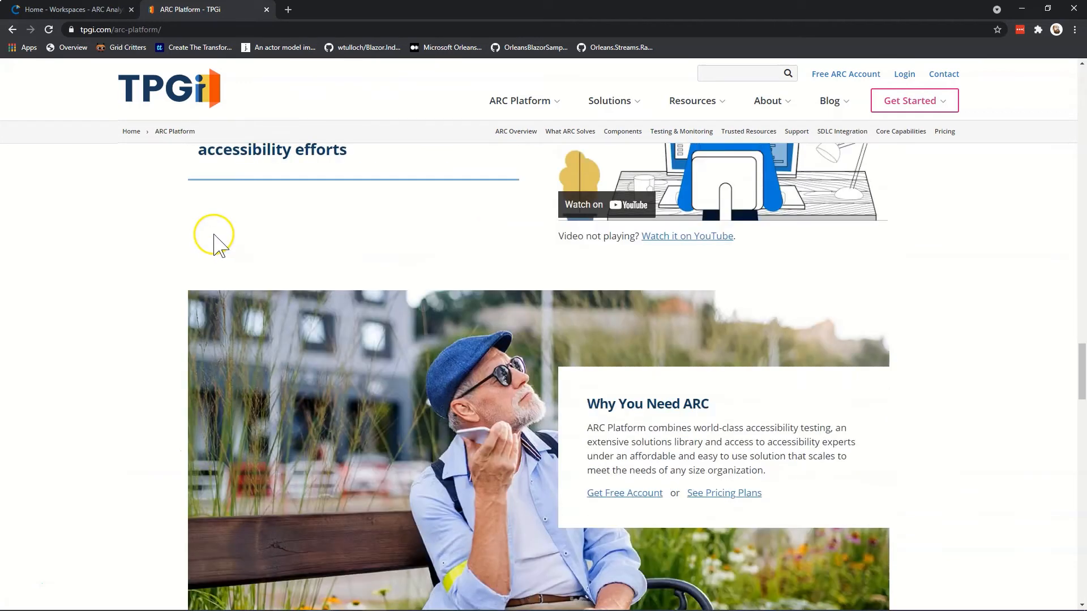
pyautogui.scroll(-4, 214, 235)
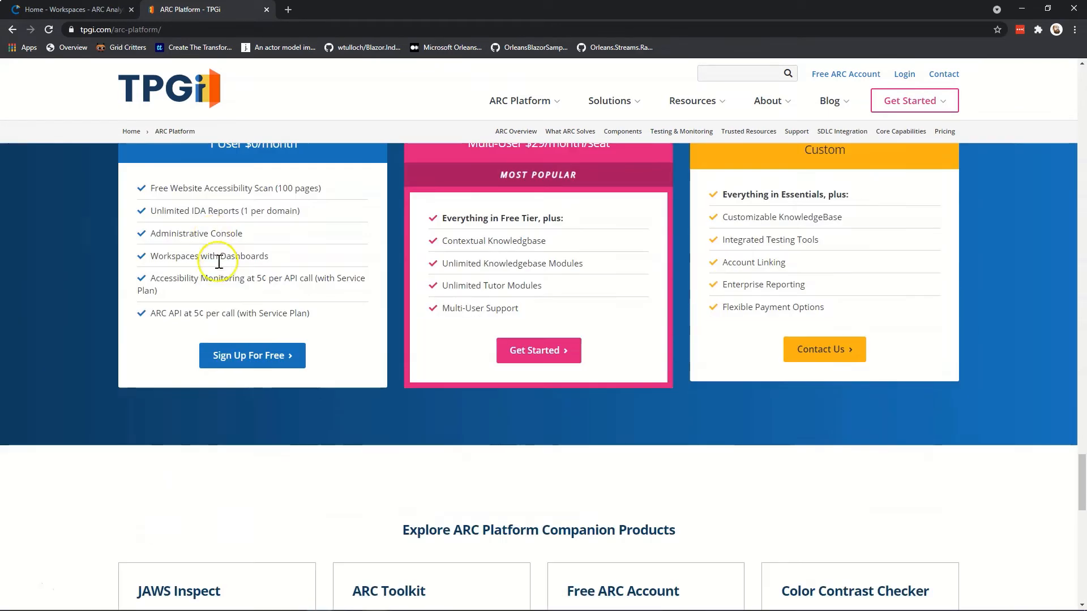
pyautogui.click(242, 355)
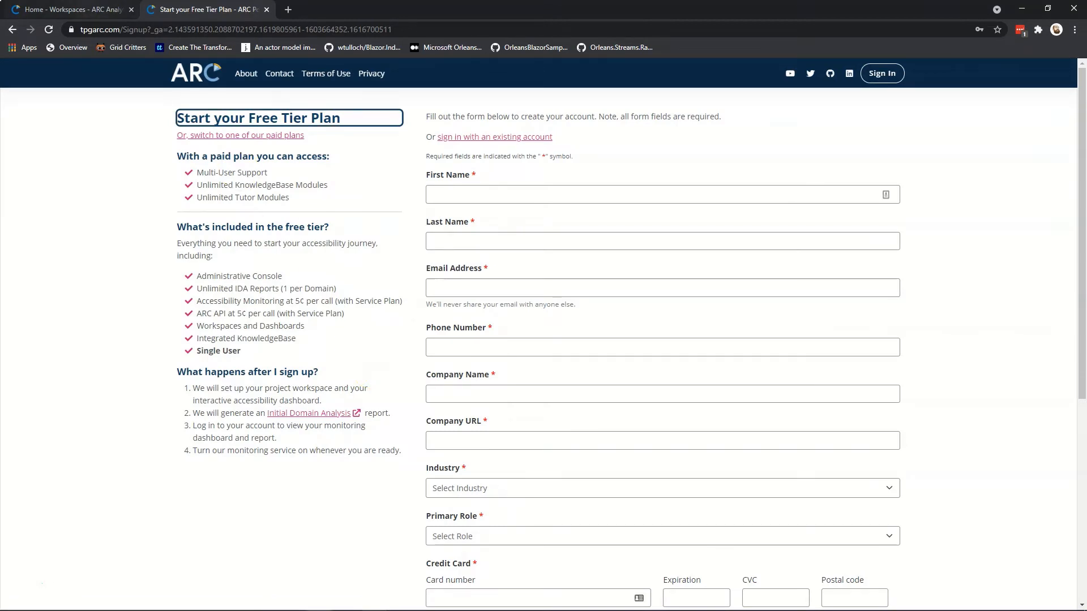
pyautogui.click(23, 8)
# Enter 'Sign Up Flow' as both the dashboard title and description.
pyautogui.click(363, 199)
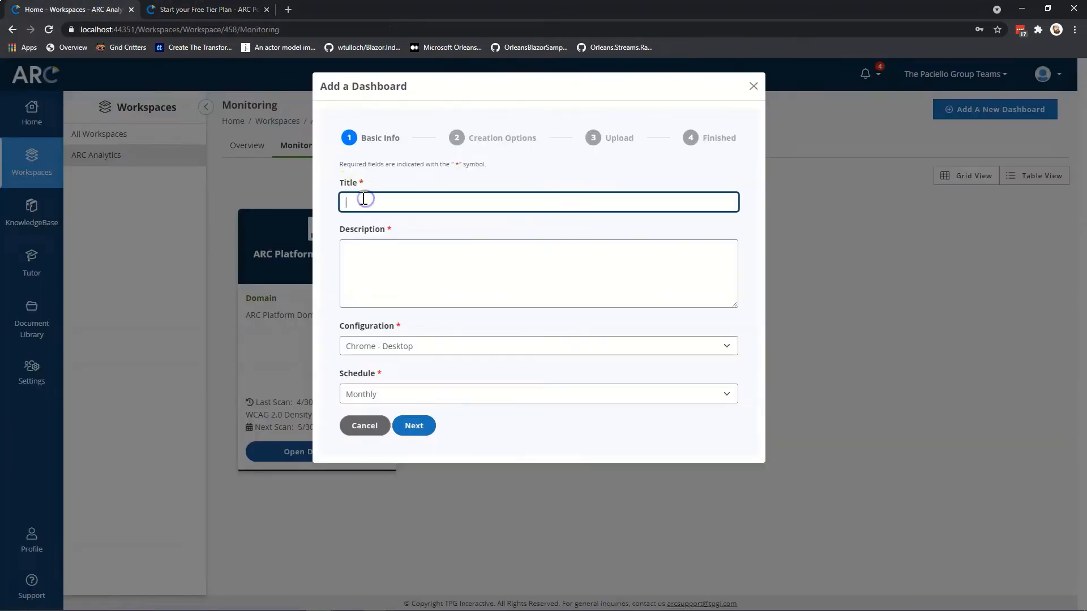
pyautogui.write('Sign up Flow')
pyautogui.press('BackSpace')
pyautogui.press('BackSpace')
pyautogui.press('BackSpace')
pyautogui.press('BackSpace')
pyautogui.write('Di')
pyautogui.press('BackSpace')
pyautogui.press('BackSpace')
pyautogui.write('Flow')
pyautogui.hotkey('ctrl', 'a')
pyautogui.hotkey('ctrl', 'c')
pyautogui.click(346, 257)
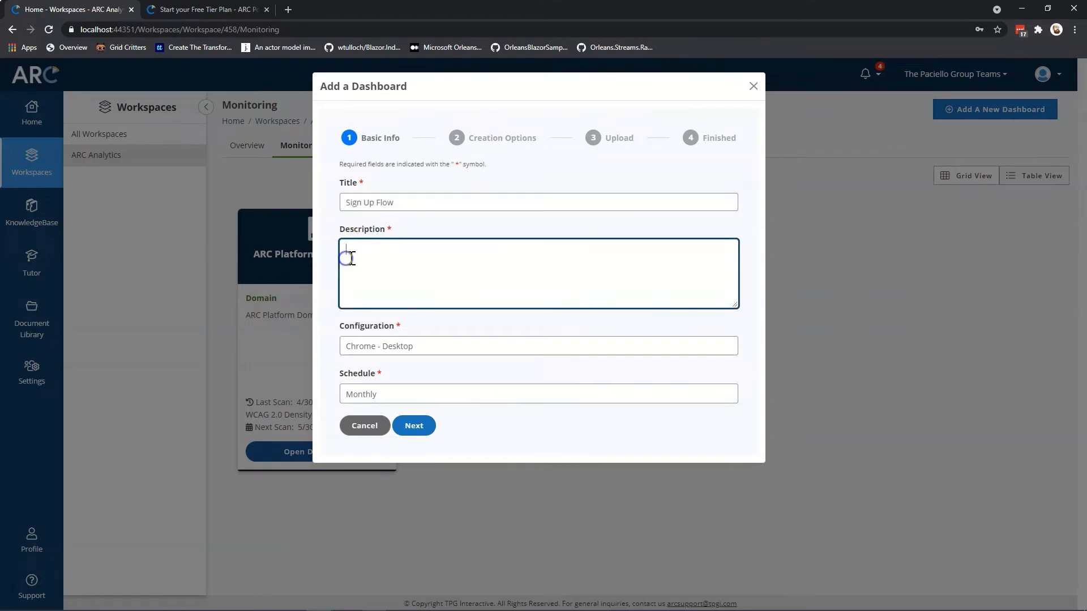
pyautogui.hotkey('ctrl', 'v')
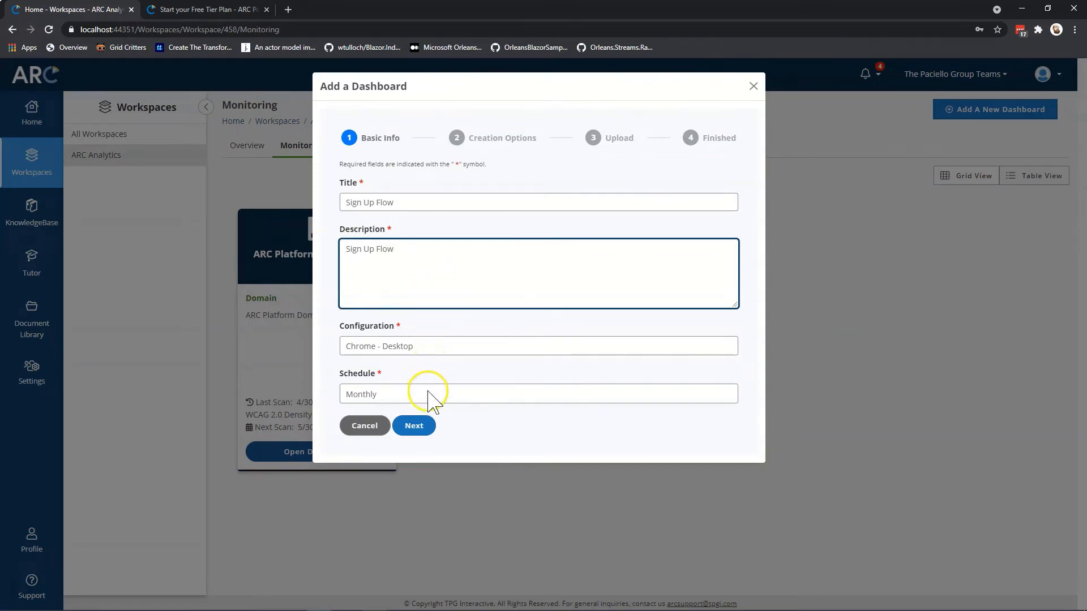
# Set the scan schedule to Weekly and continue to Creation Options.
pyautogui.click(428, 394)
pyautogui.click(426, 432)
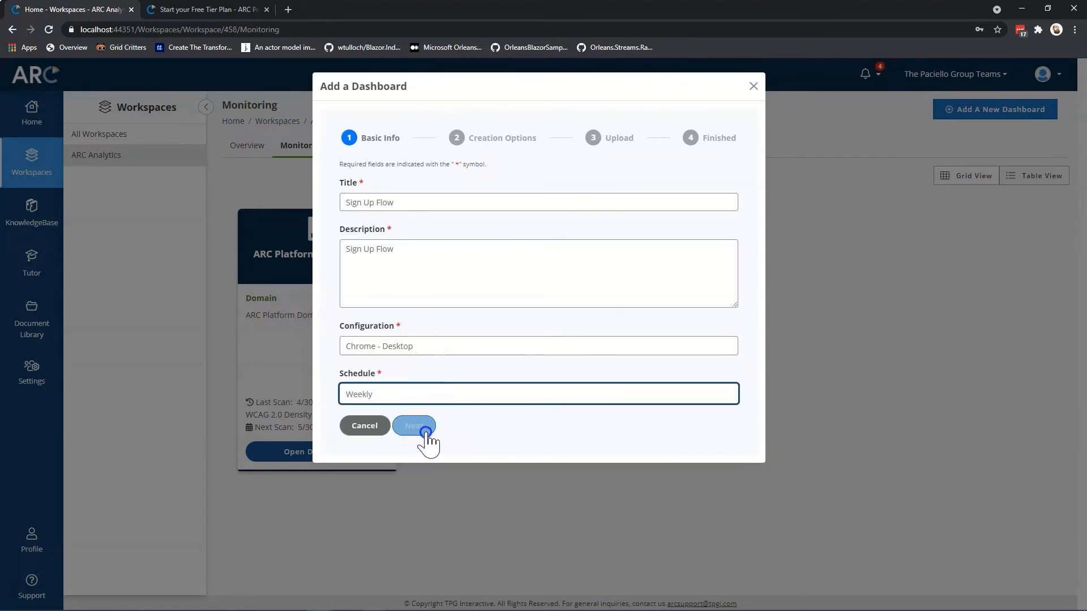
pyautogui.click(419, 428)
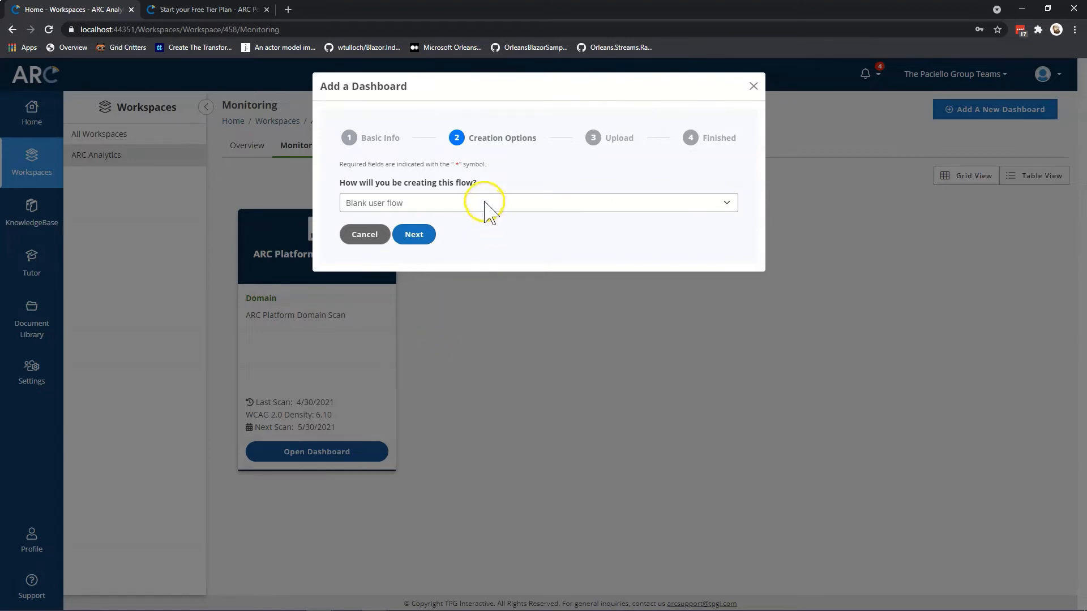
# Choose 'User flow from list of URLs' as the creation method and continue to Upload.
pyautogui.click(485, 203)
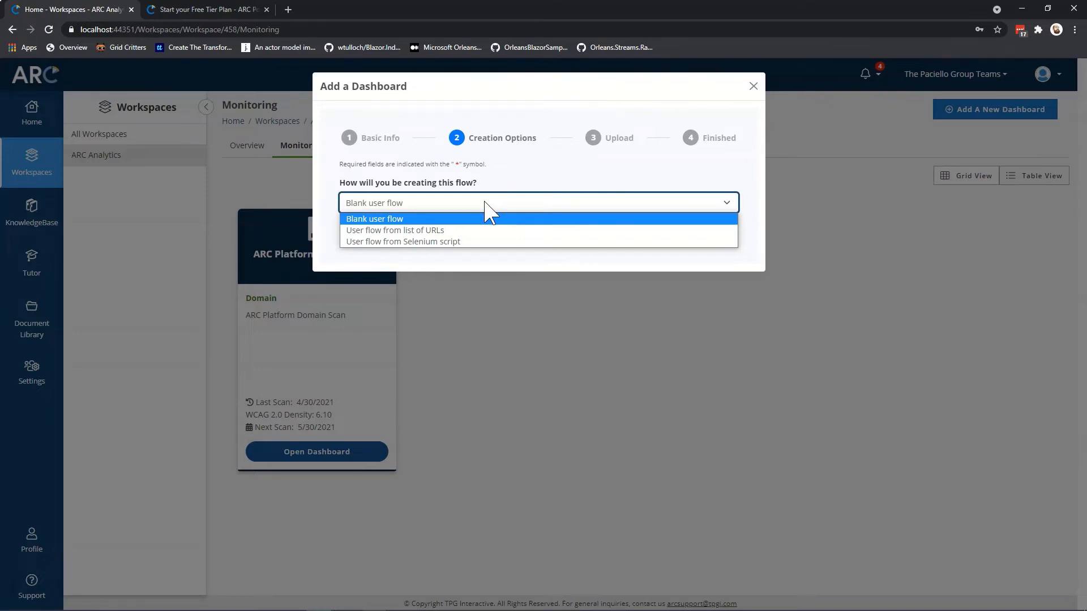
pyautogui.click(480, 232)
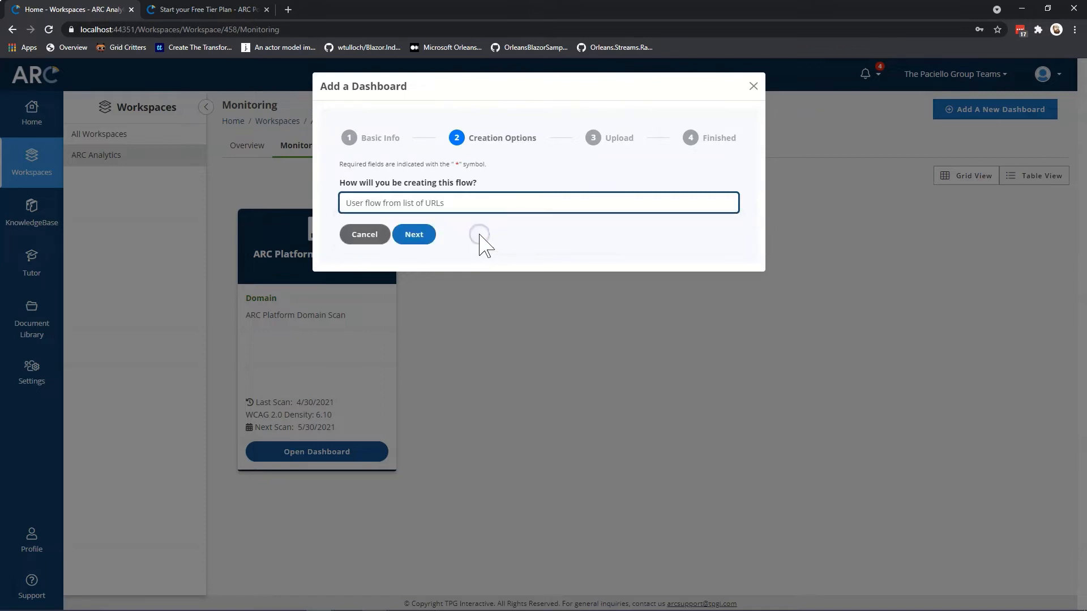
pyautogui.click(439, 239)
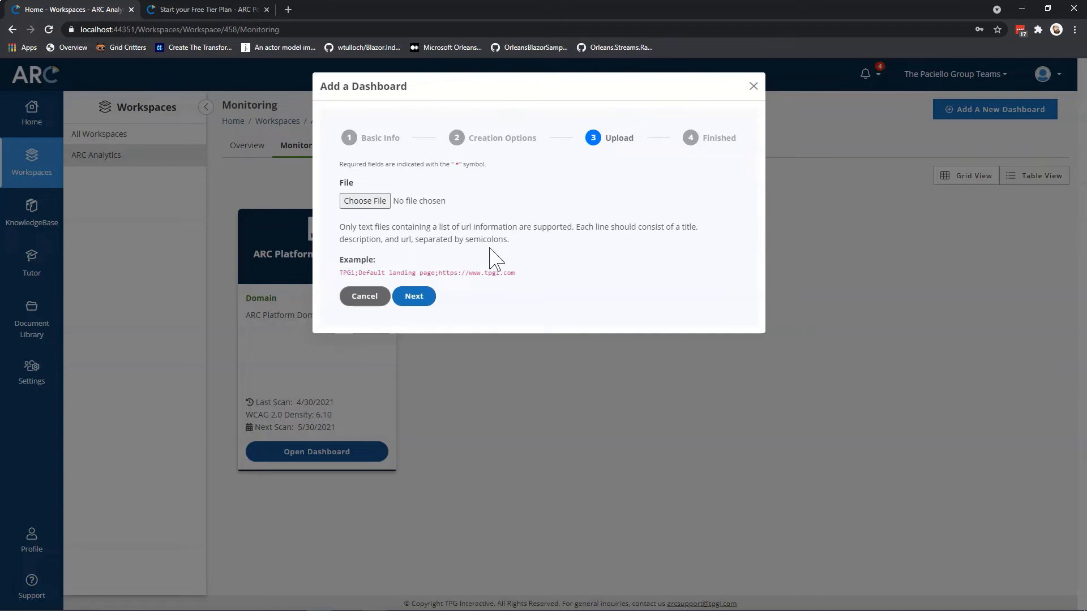
# Switch to Notepad to view the SignupUserflow.txt URL list.
pyautogui.hotkey('alt', 'Tab')
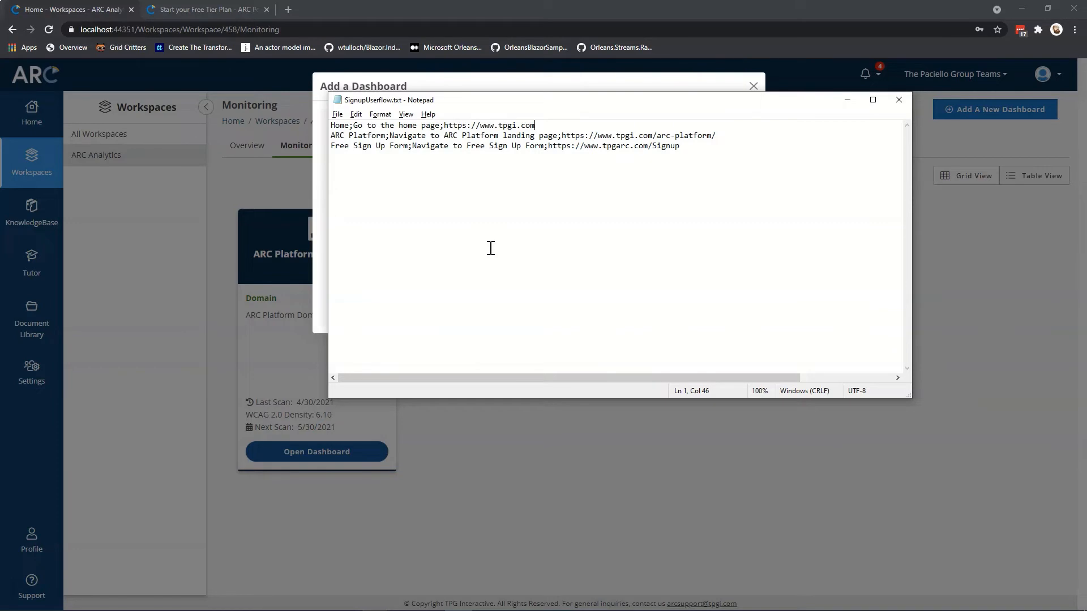
# Return from SignupUserflow.txt to the ARC wizard's Upload step.
pyautogui.click(323, 250)
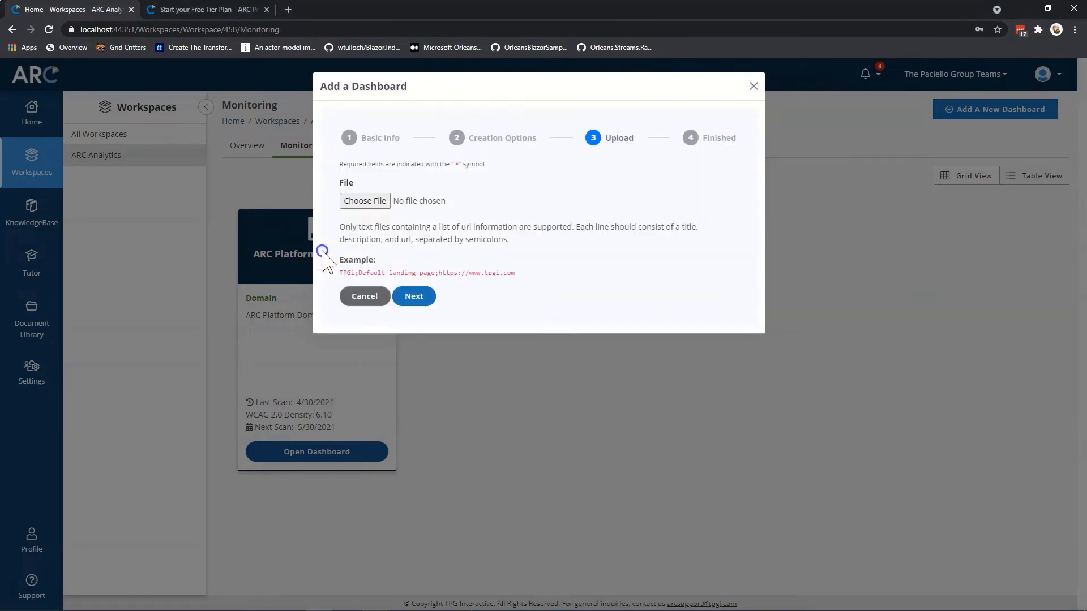
# Attach SignupUserflow.txt on the Upload step, then complete the wizard.
pyautogui.click(372, 199)
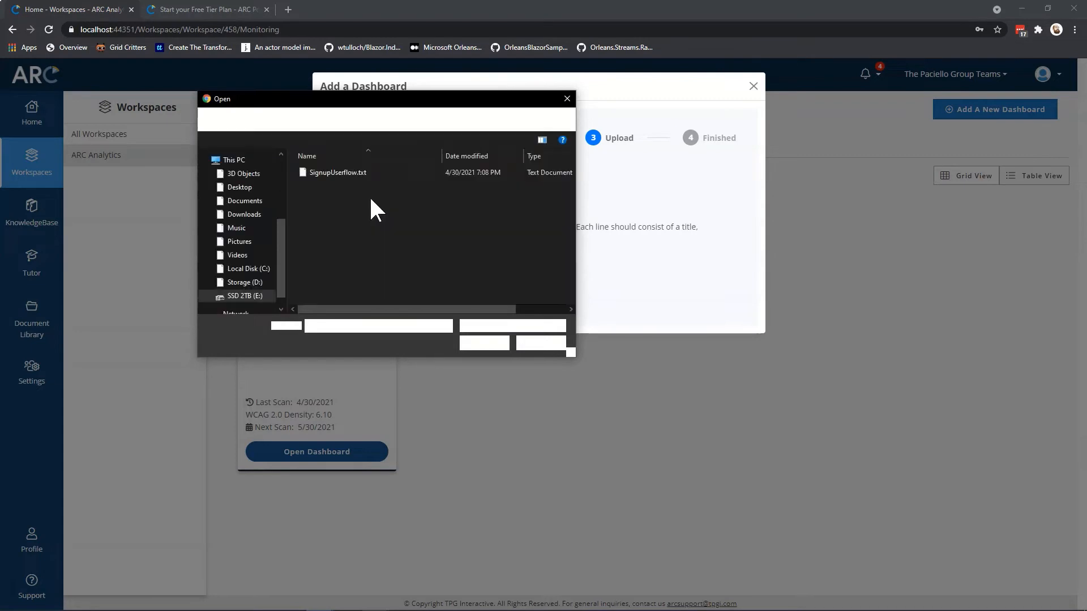
pyautogui.doubleClick(347, 172)
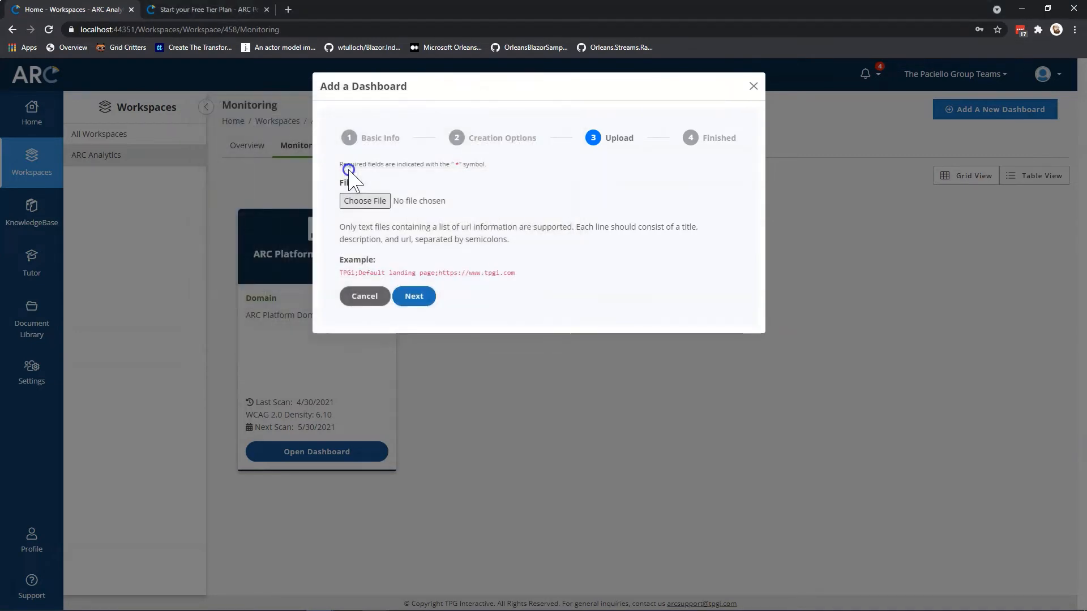
pyautogui.click(412, 298)
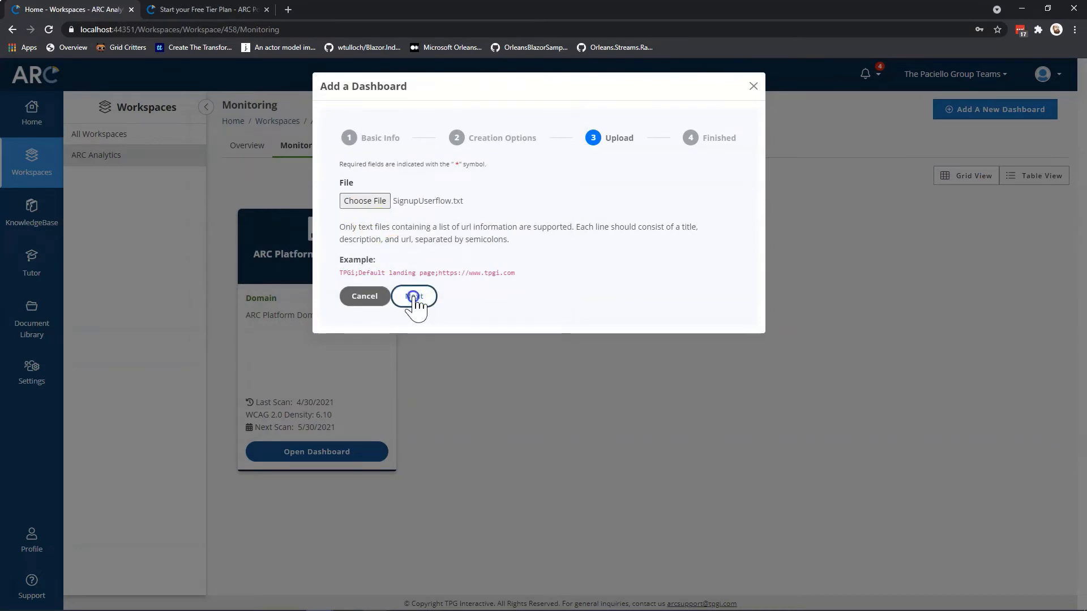
pyautogui.click(420, 170)
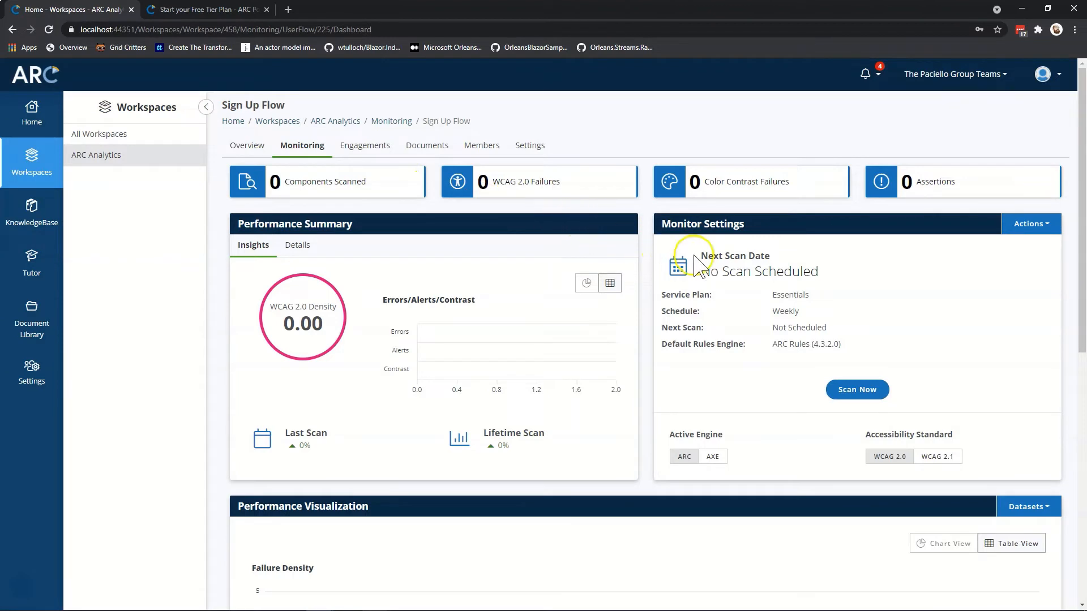
# Choose Configuration from the Monitor Settings Actions menu.
pyautogui.click(1020, 225)
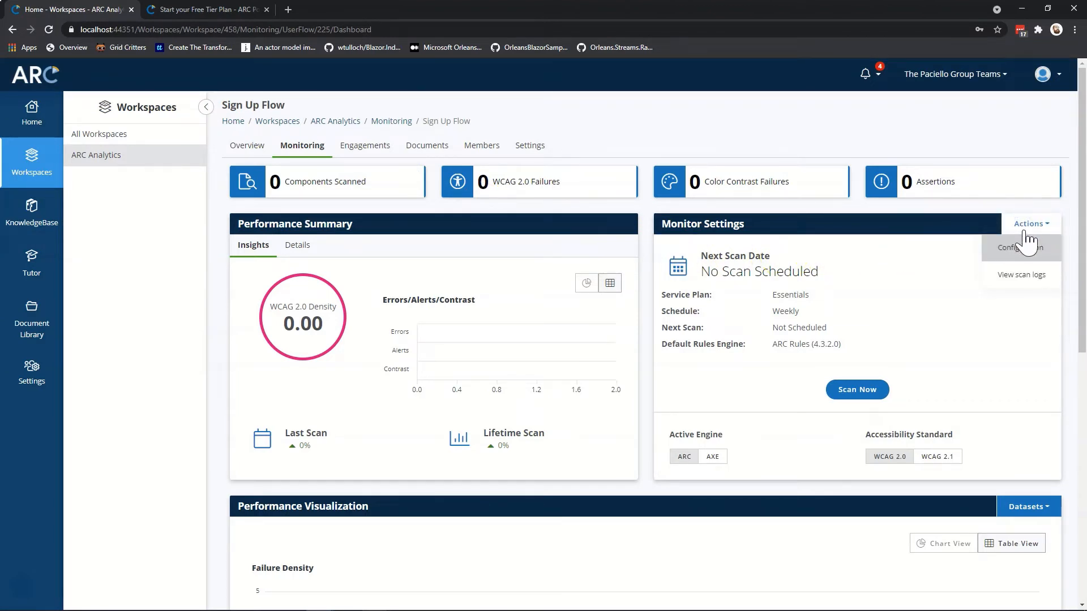
pyautogui.click(1022, 249)
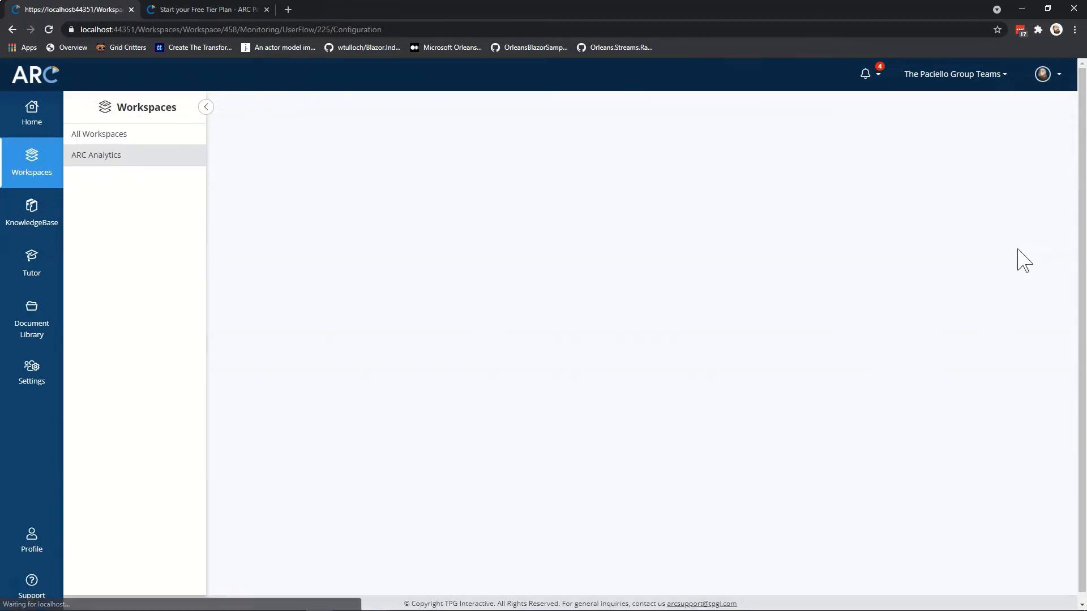
# Scroll down to the User Flow Steps table listing the six un-initialized steps.
pyautogui.scroll(-6, 867, 315)
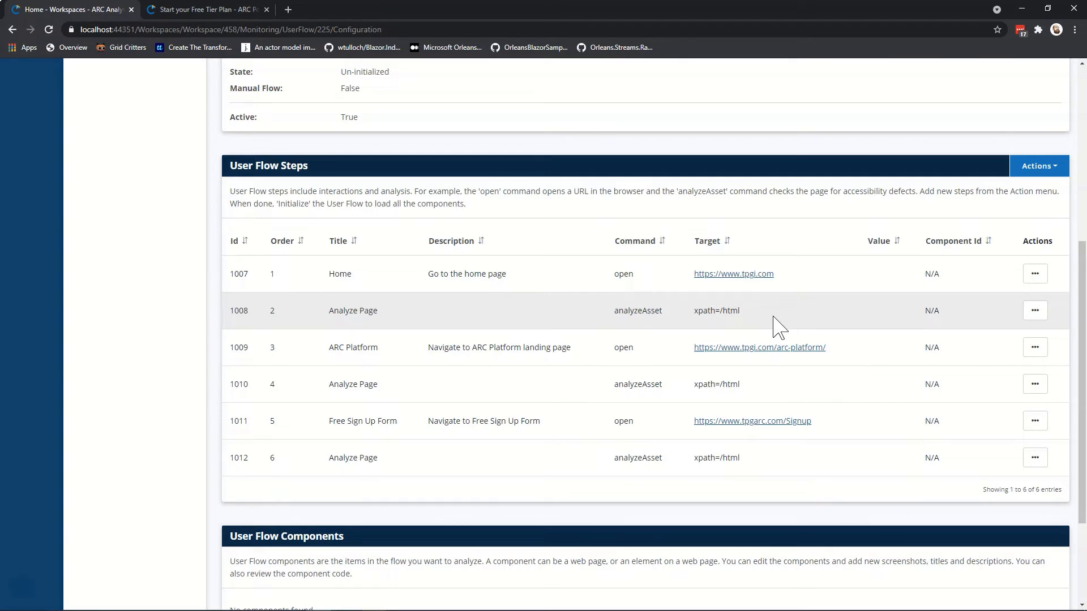
pyautogui.click(1059, 167)
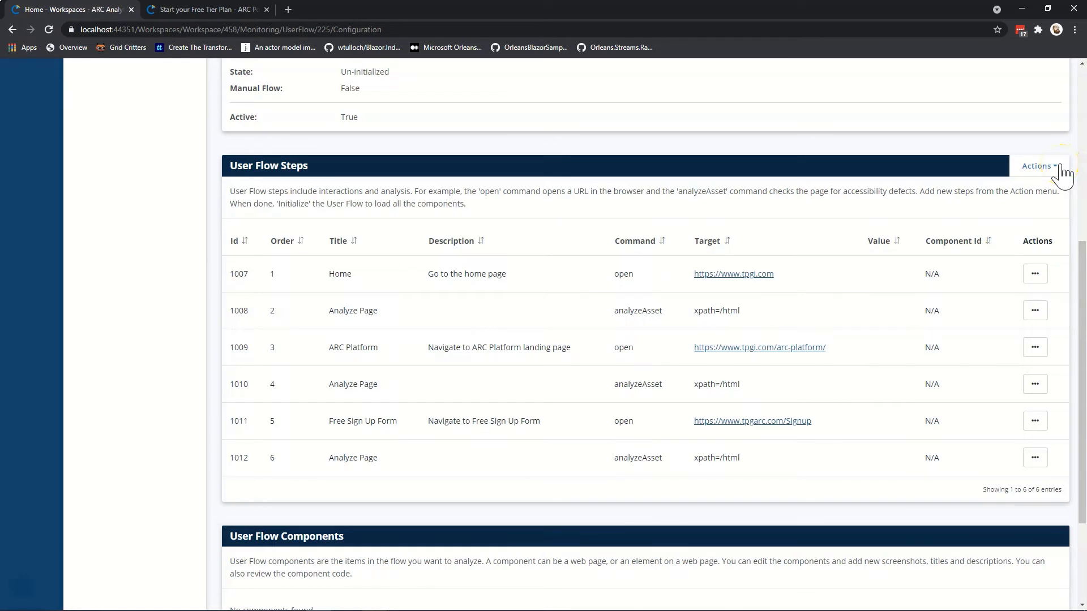
# Run Initialize User Flow Steps from the steps' Actions menu and confirm it.
pyautogui.click(1059, 167)
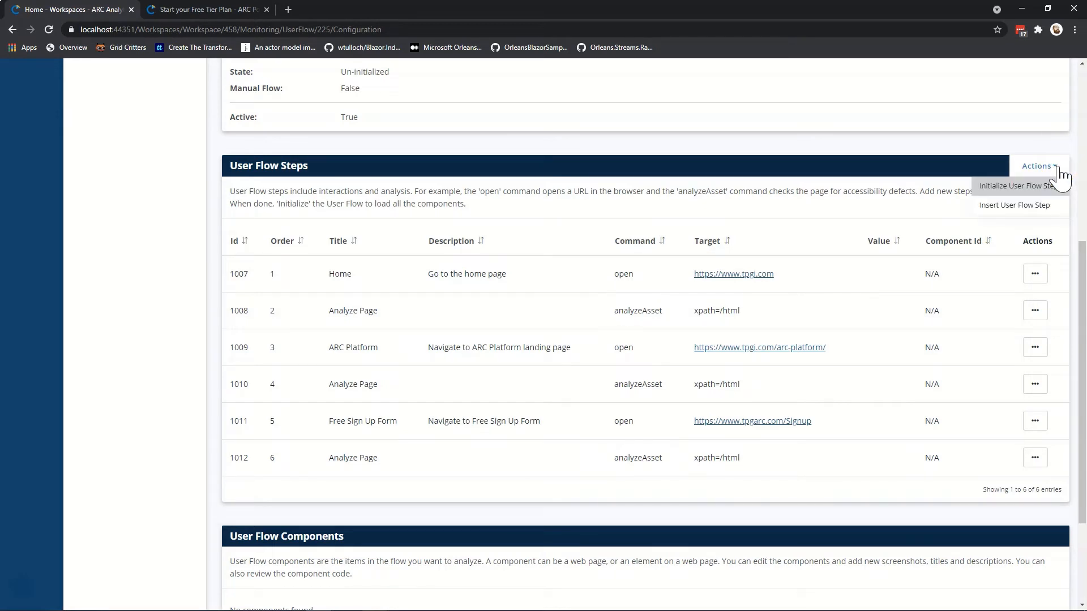
pyautogui.click(1042, 188)
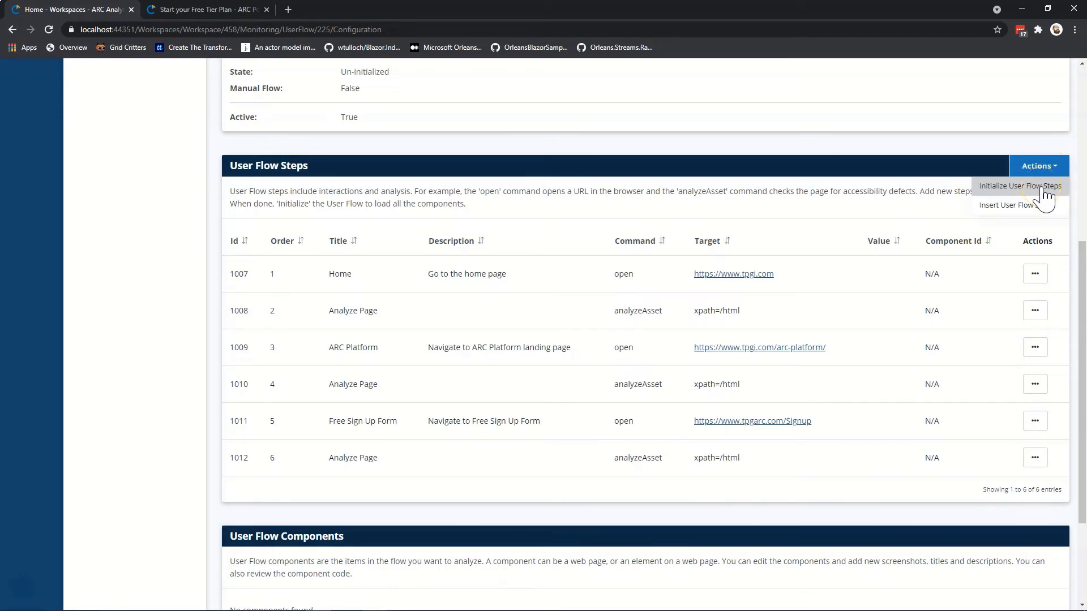
pyautogui.click(1044, 192)
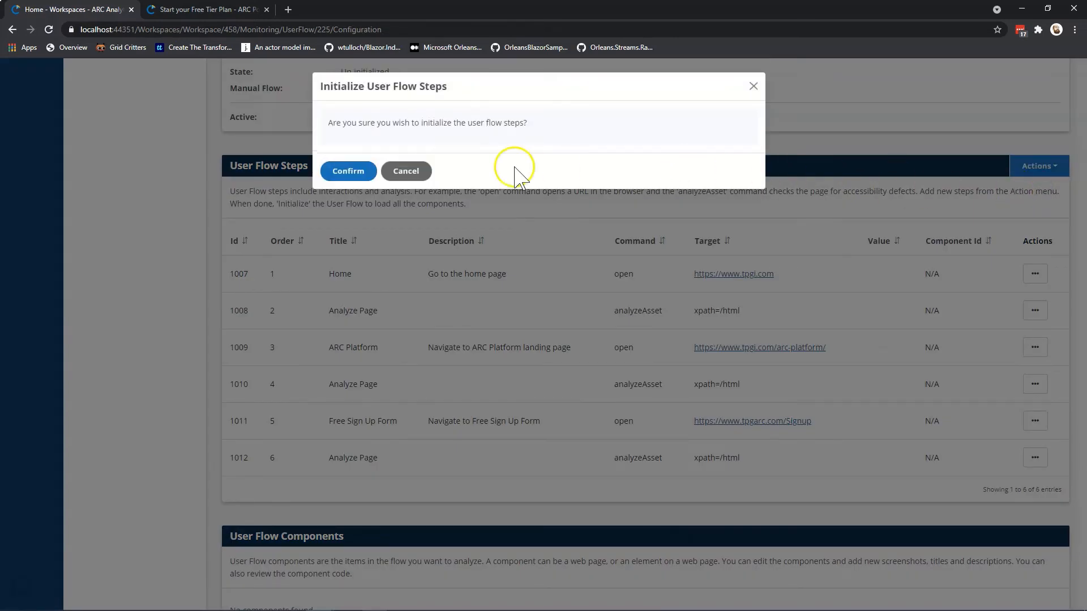
pyautogui.click(338, 171)
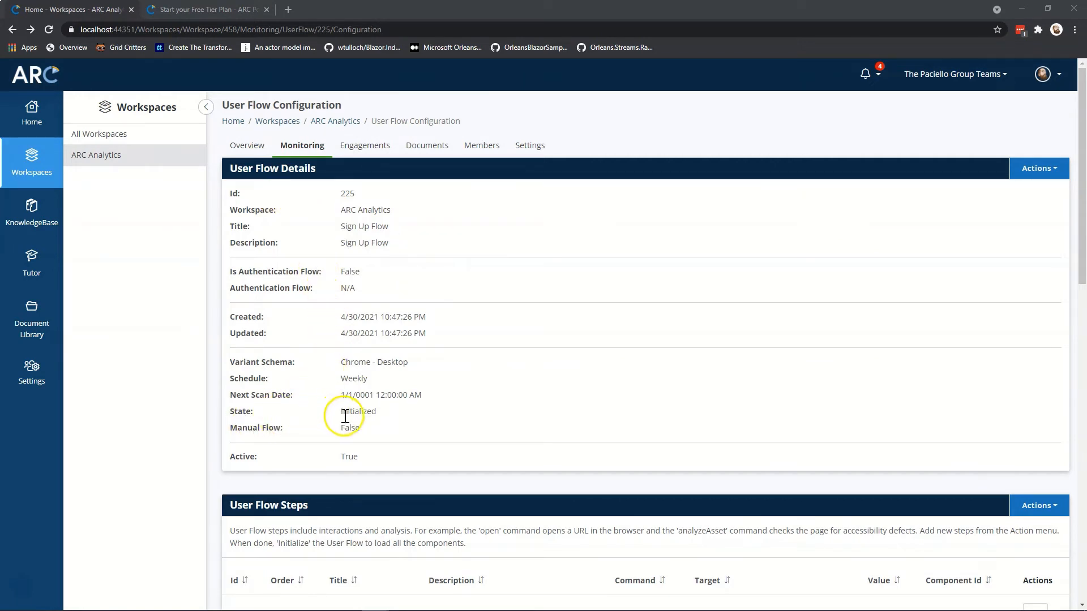
pyautogui.scroll(-2, 538, 417)
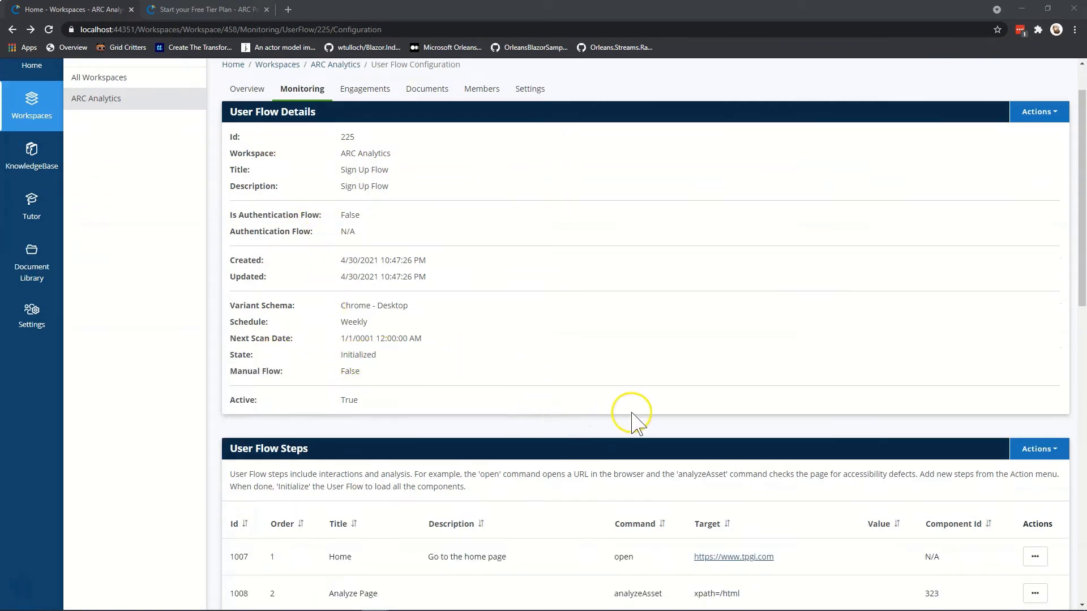
pyautogui.scroll(-3, 628, 417)
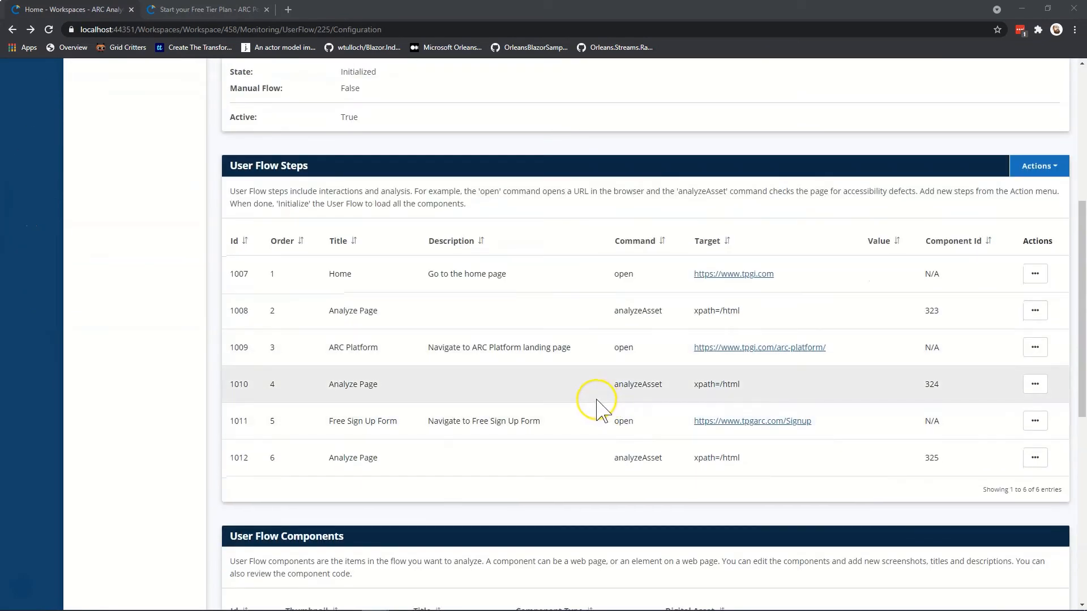
pyautogui.scroll(-2, 597, 407)
pyautogui.scroll(-5, 598, 406)
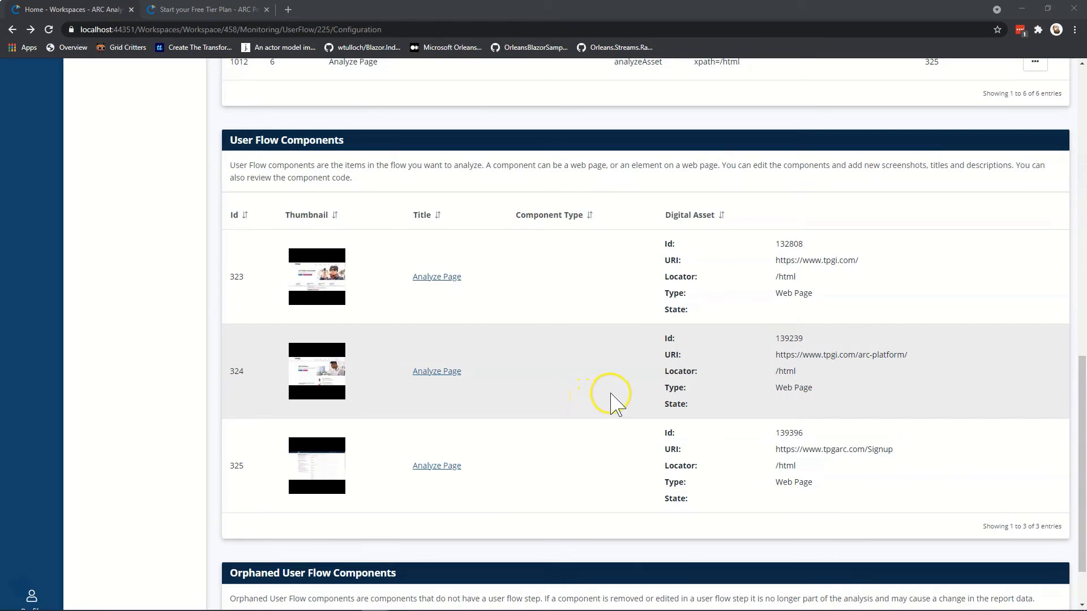
pyautogui.scroll(8, 611, 396)
pyautogui.click(1048, 224)
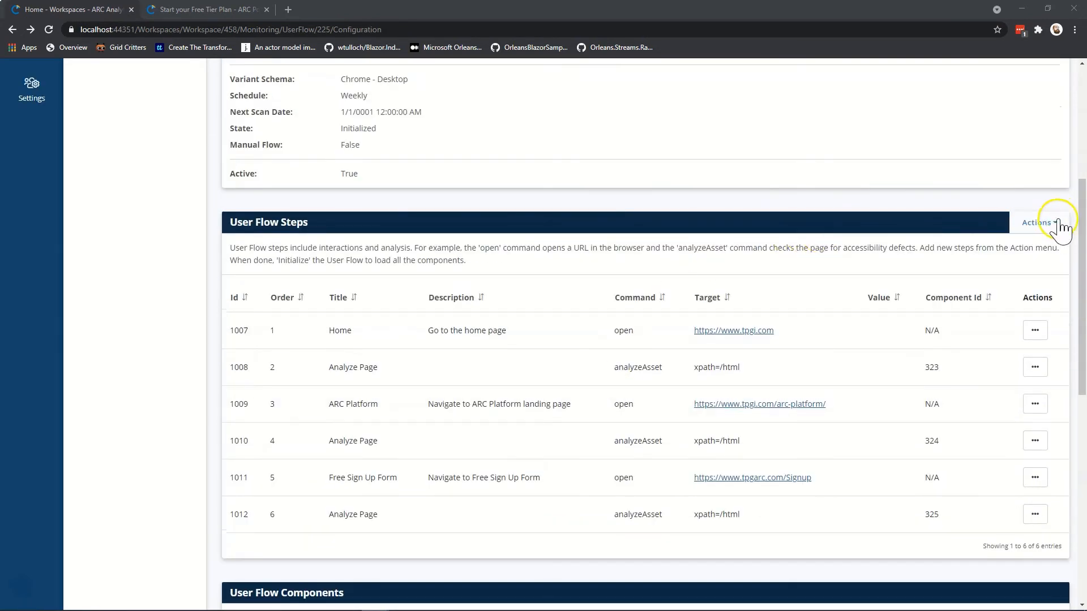
# Run and confirm a scan of the Sign Up Flow's user flow steps.
pyautogui.click(1052, 227)
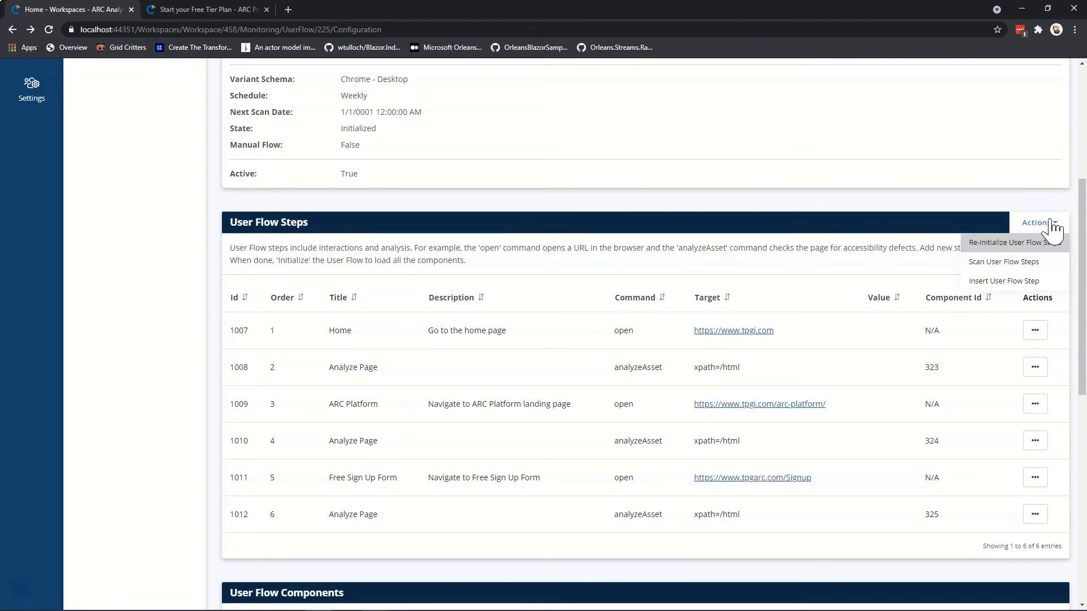
pyautogui.click(1026, 263)
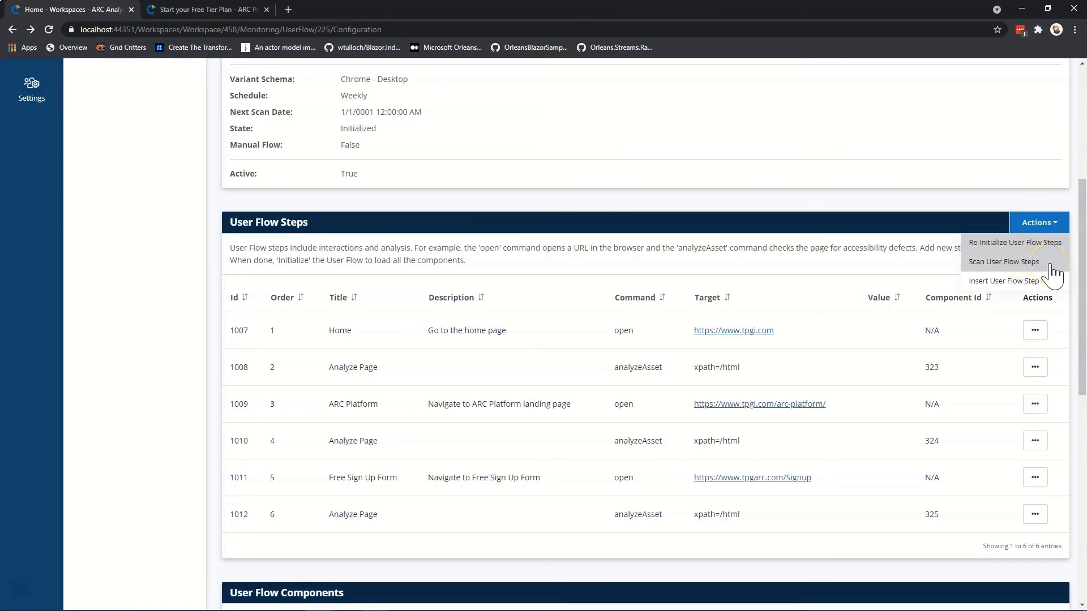
pyautogui.click(1050, 265)
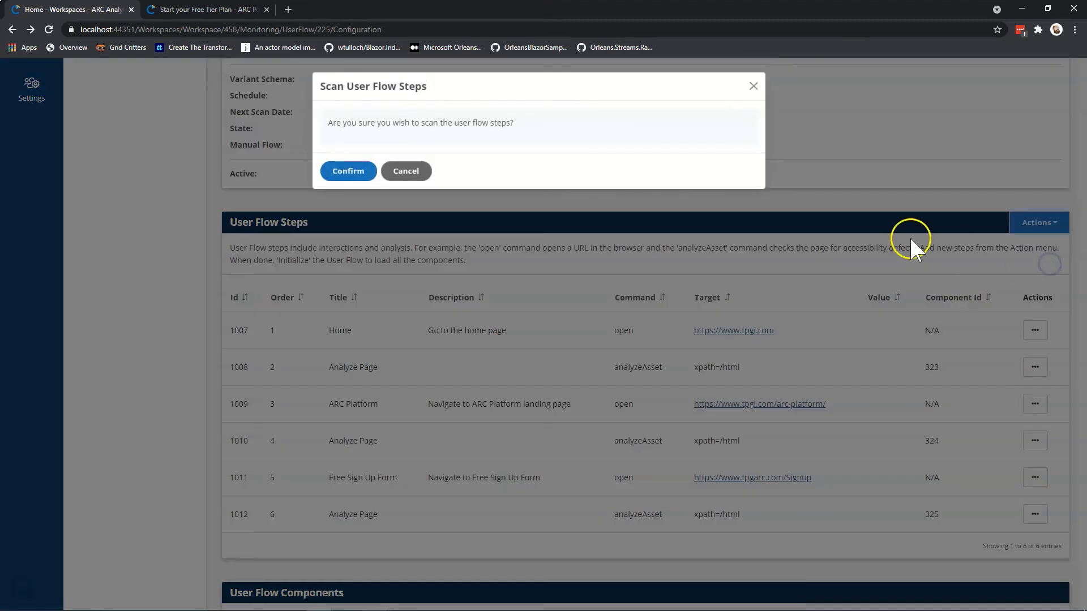
pyautogui.click(334, 173)
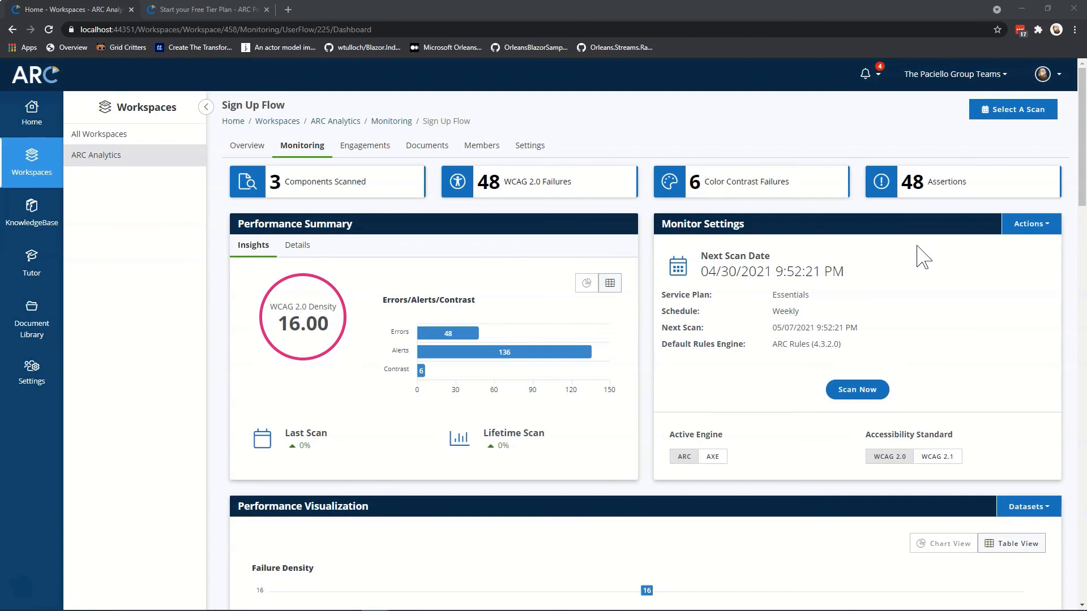
# Display the Engine Assertions breakdown in table view, led by attribute pointing to non-existent id (12).
pyautogui.scroll(-5, 922, 257)
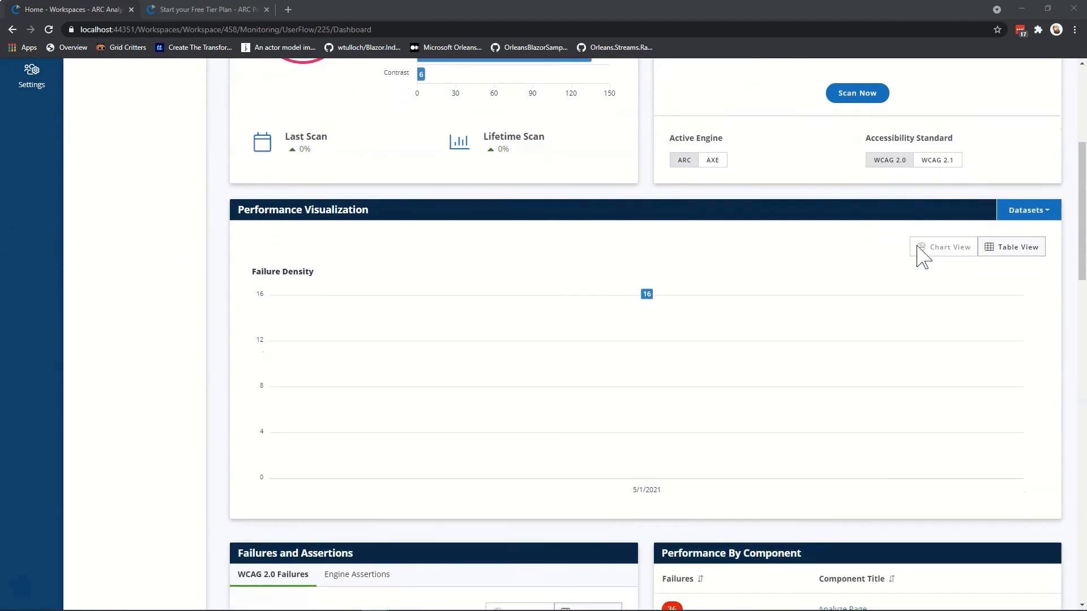
pyautogui.scroll(-4, 922, 257)
pyautogui.scroll(-3, 923, 257)
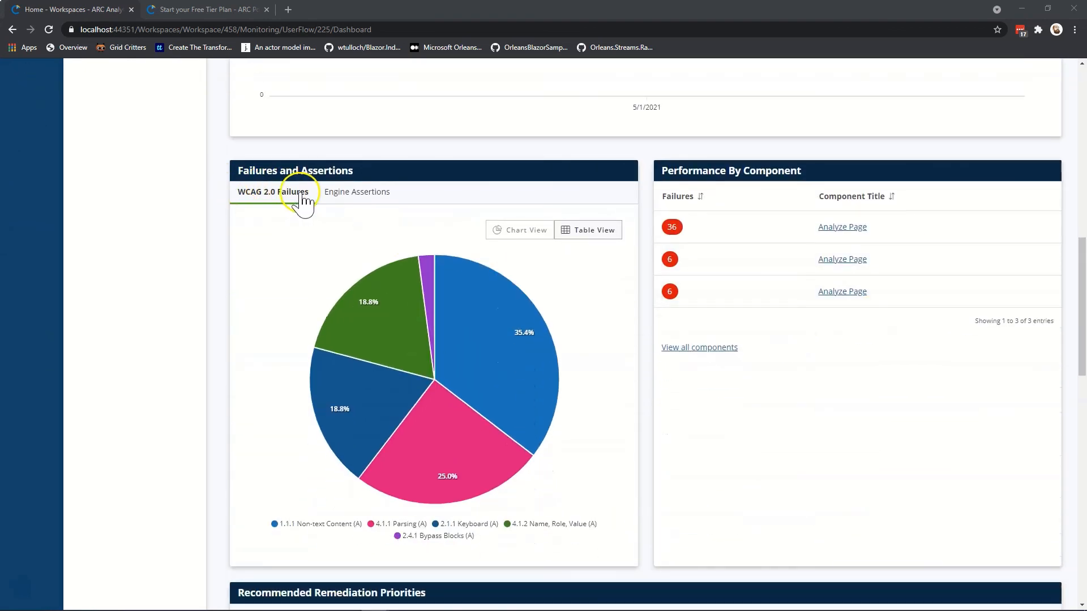
pyautogui.click(356, 195)
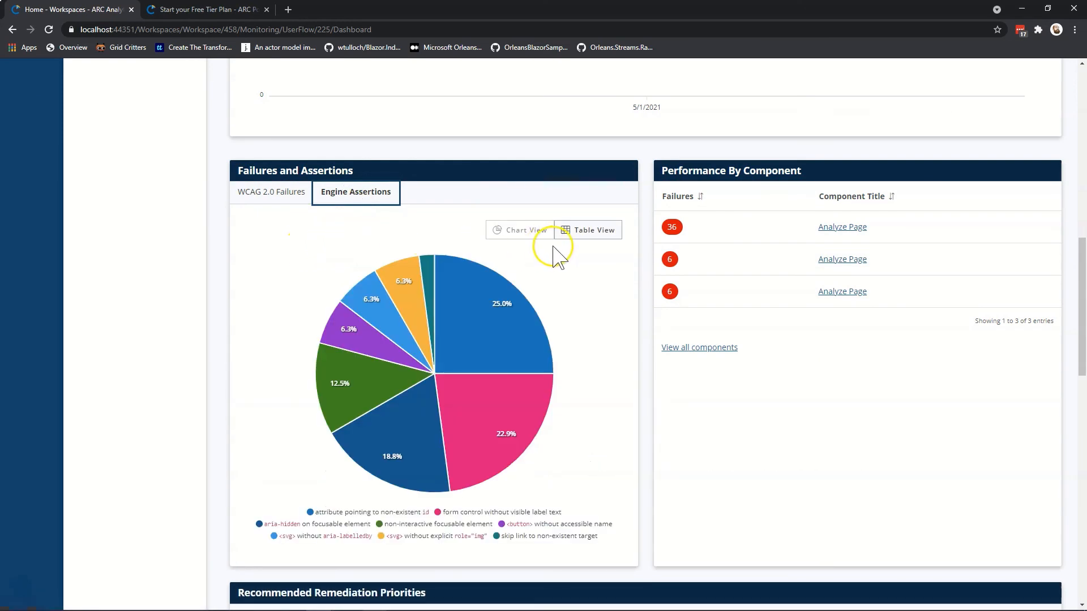
pyautogui.click(586, 229)
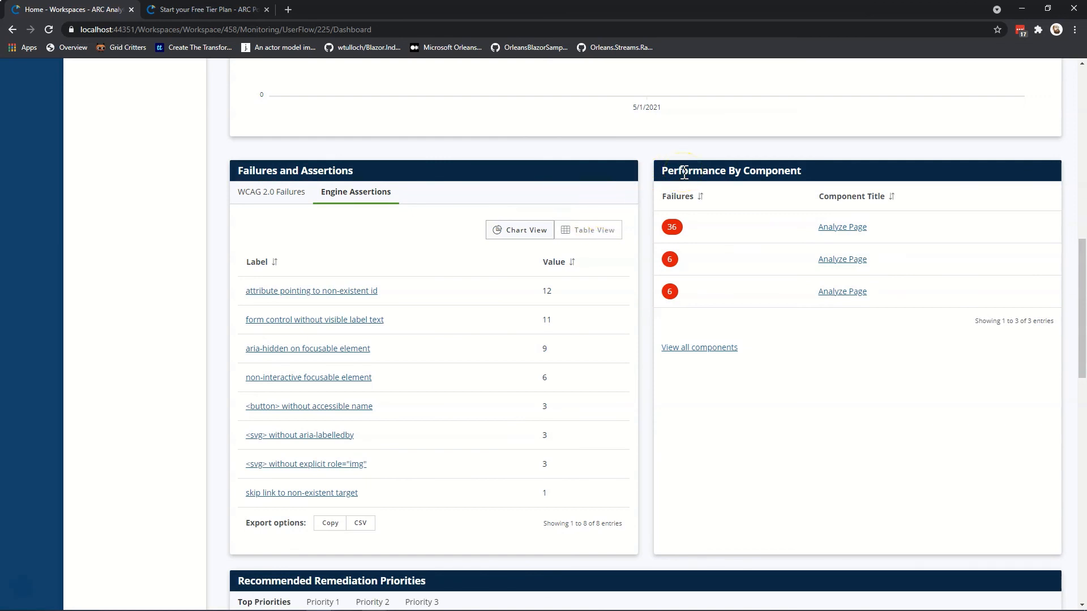
pyautogui.scroll(-8, 684, 172)
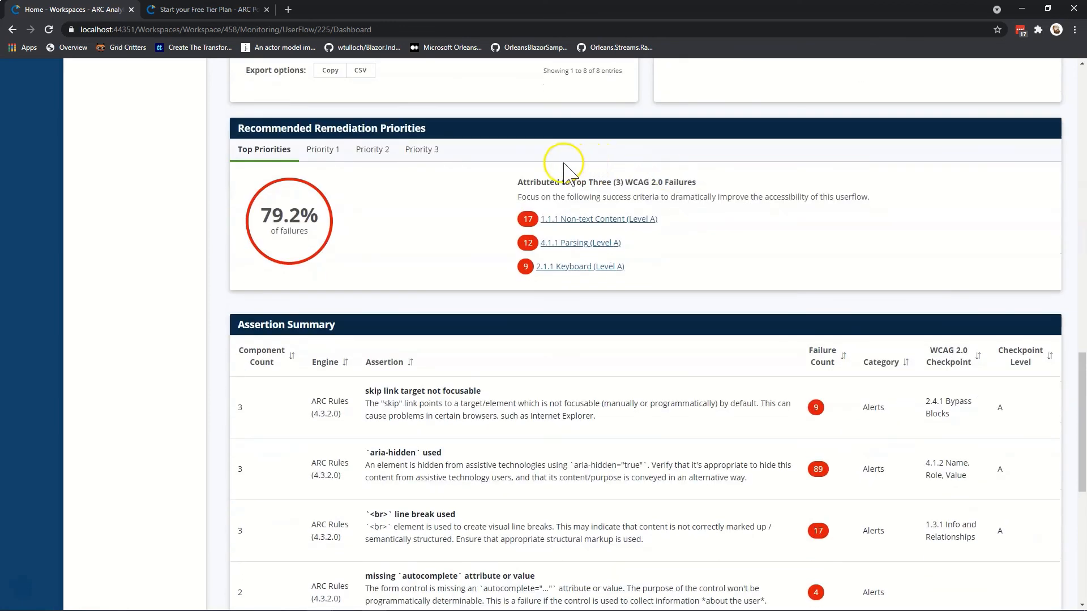
pyautogui.scroll(-2, 547, 165)
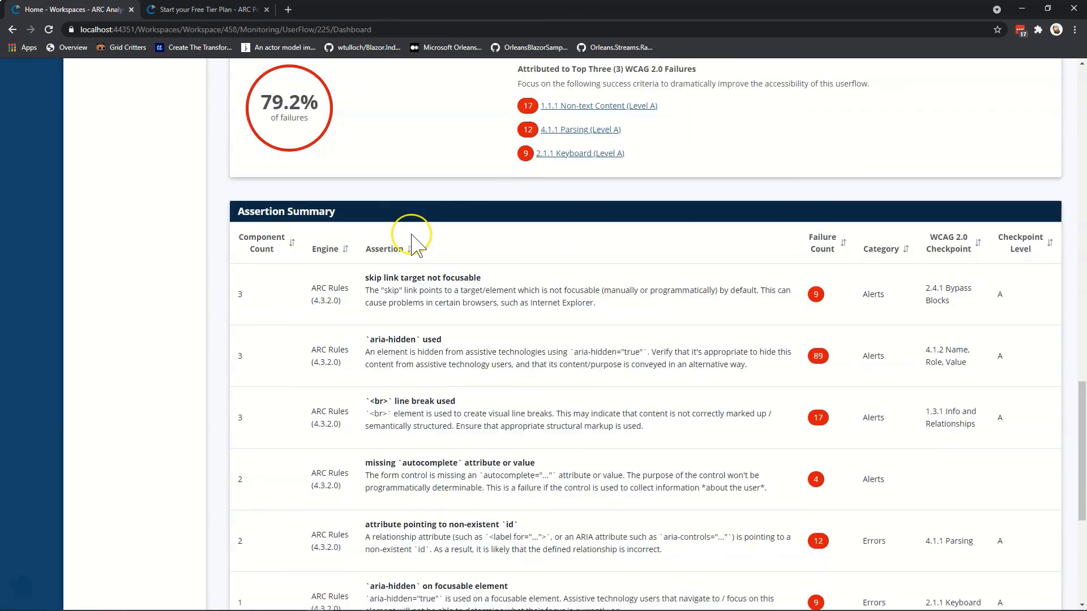